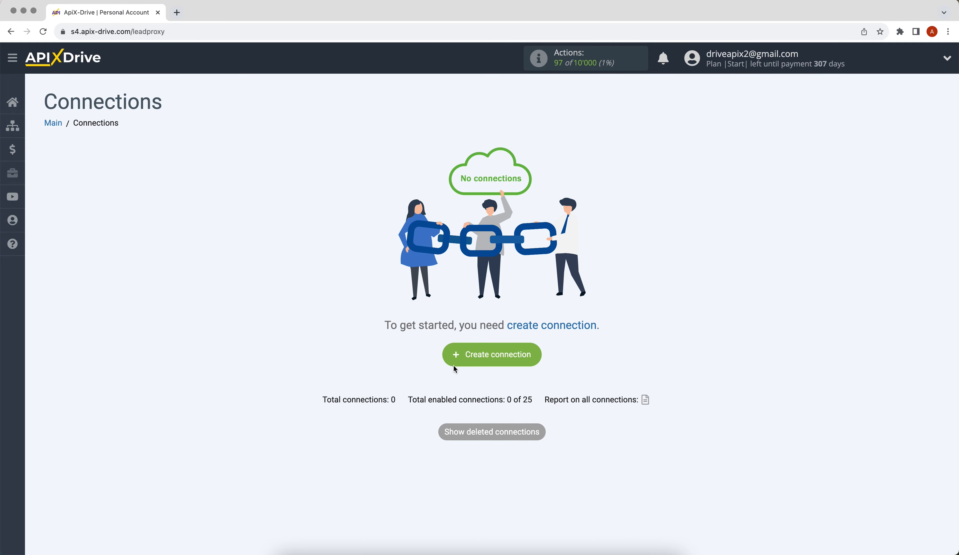
# Step: Create a new connection with Google Sheets as the data source system
pyautogui.click(457, 358)
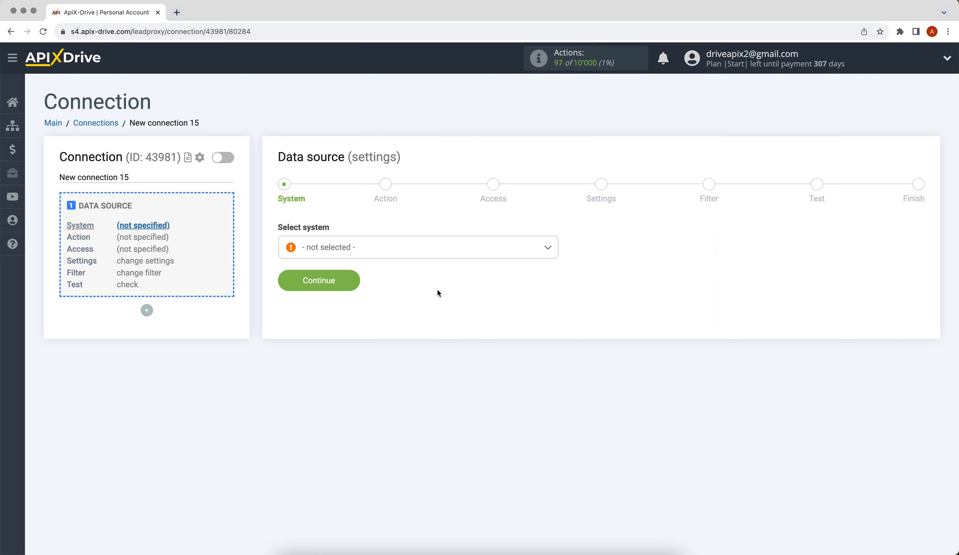
pyautogui.click(425, 253)
pyautogui.moveTo(556, 266); pyautogui.dragTo(557, 323)
pyautogui.scroll(-2, 534, 318)
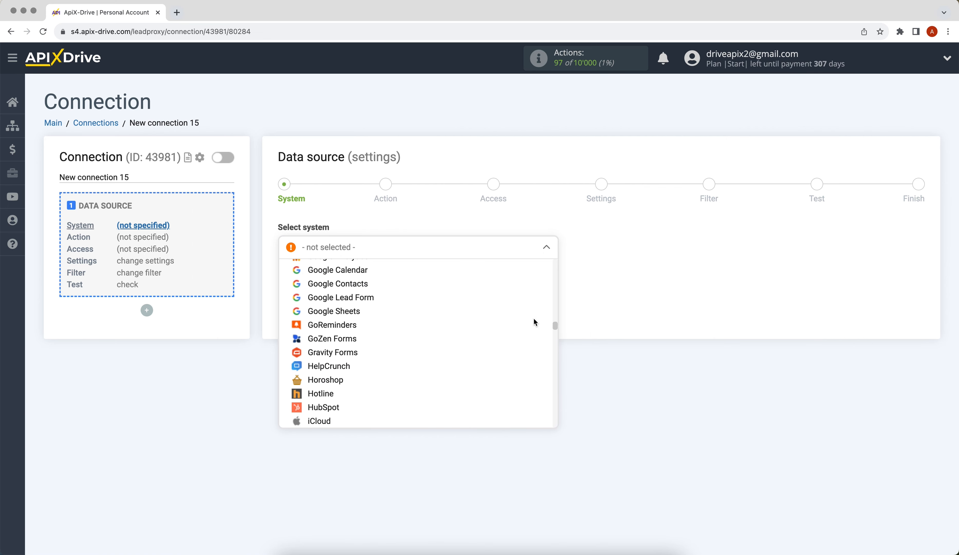
pyautogui.click(352, 313)
pyautogui.click(289, 284)
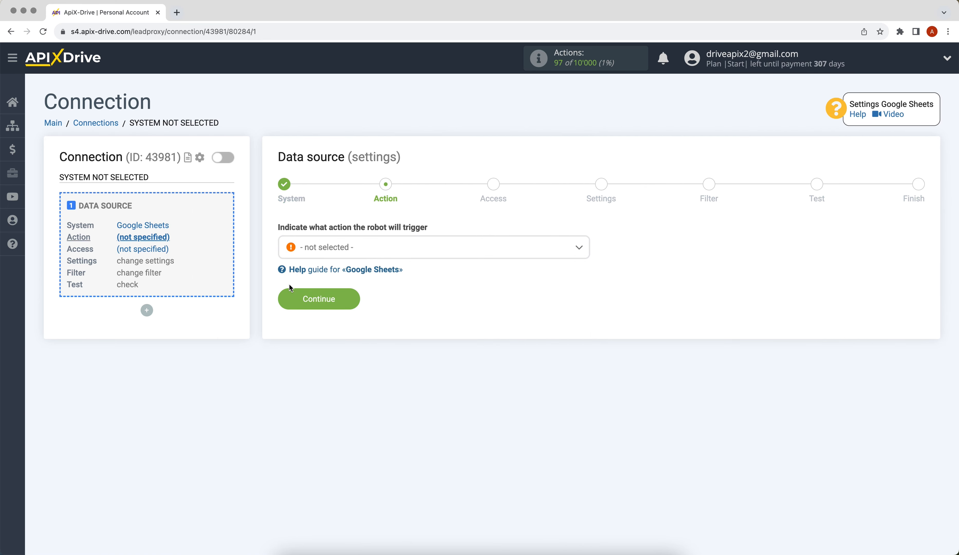
# Step: Set the source action to Get ROWS (new) and continue to account access
pyautogui.click(324, 254)
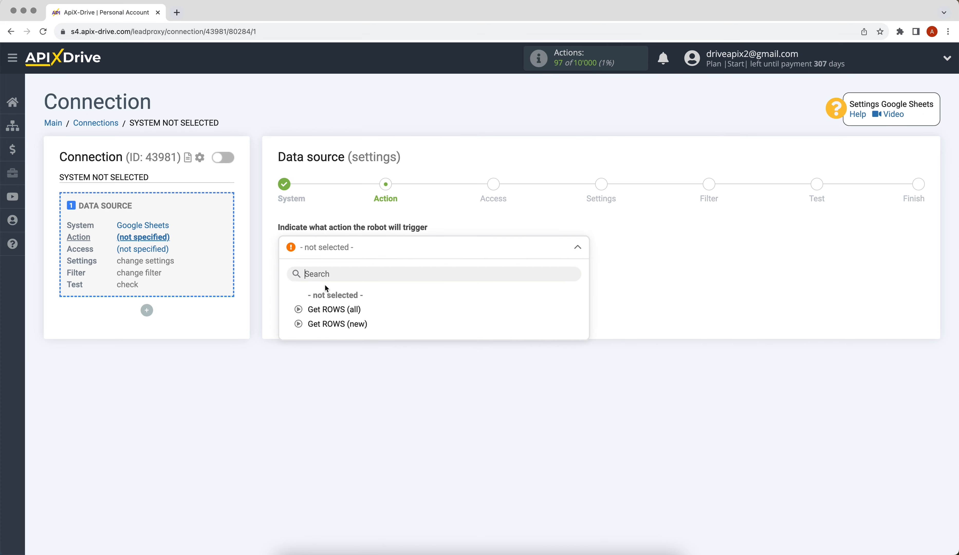
pyautogui.click(327, 324)
pyautogui.click(289, 301)
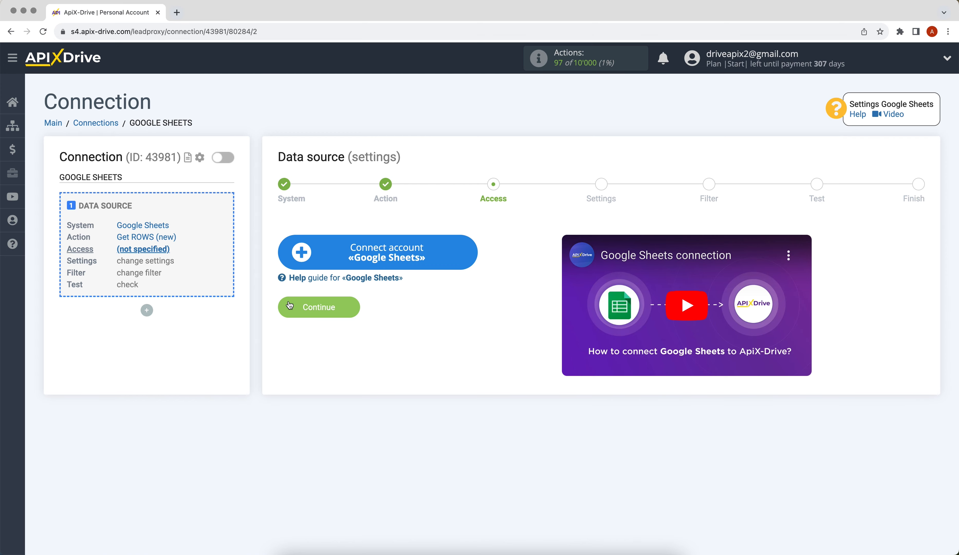
# Step: Connect a Google Sheets account by signing in with the Google e-mail and password and allowing ApiX-Drive access
pyautogui.click(300, 266)
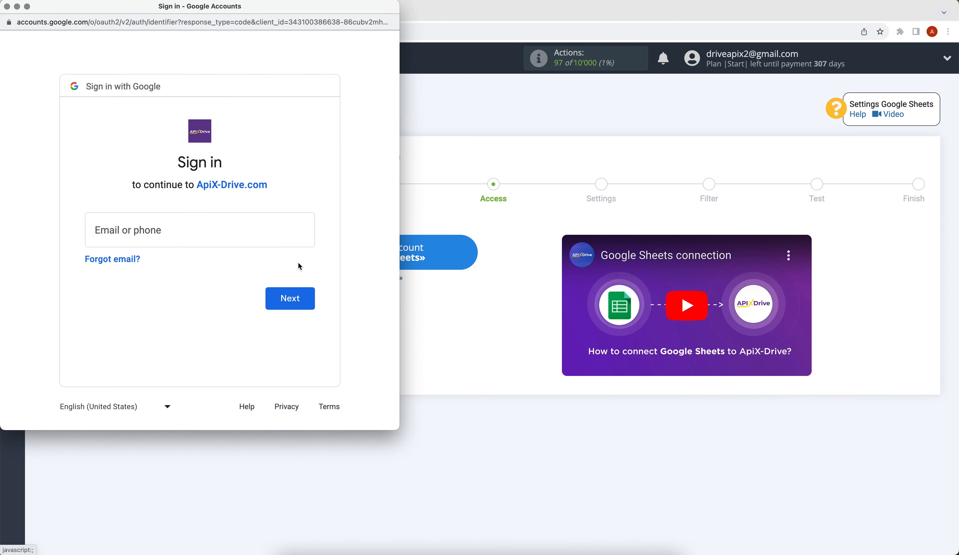
pyautogui.click(197, 227)
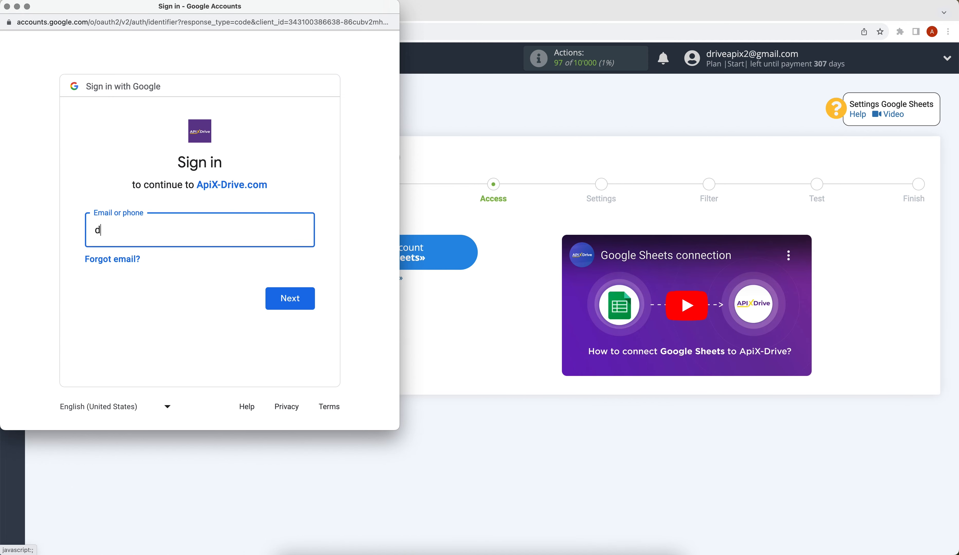
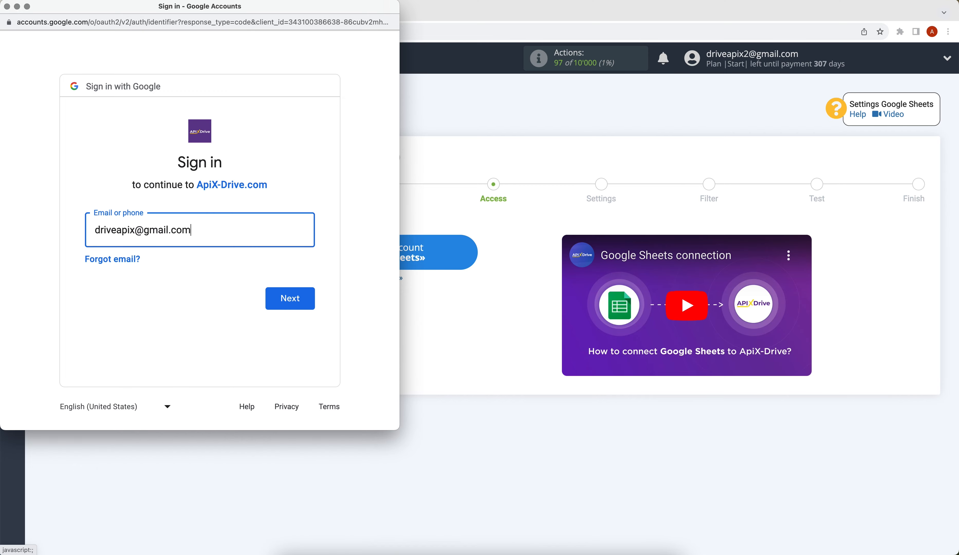
pyautogui.click(285, 305)
pyautogui.write('•••••••••')
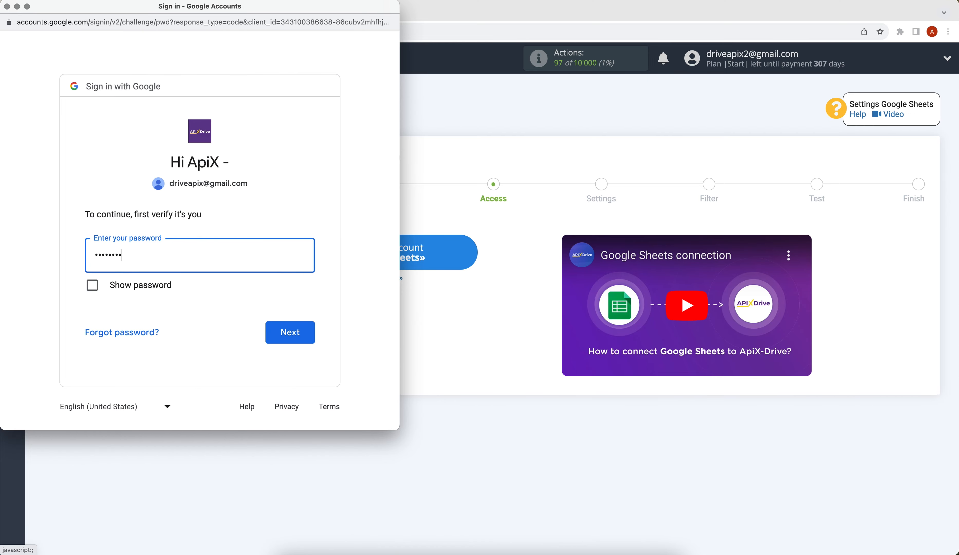
pyautogui.click(310, 327)
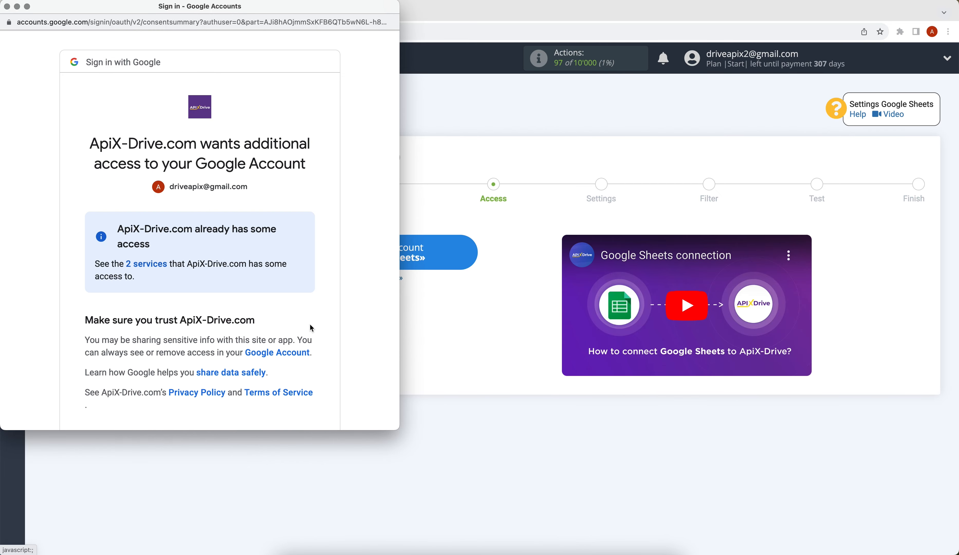
pyautogui.scroll(-3, 311, 328)
pyautogui.click(297, 368)
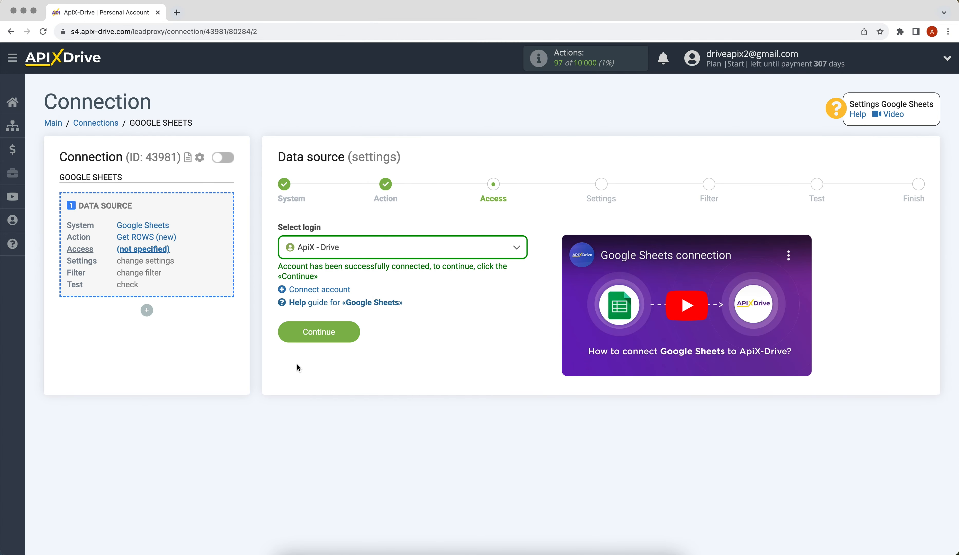
# Step: Select the ApiX - Drive login for the Google Sheets source
pyautogui.click(366, 249)
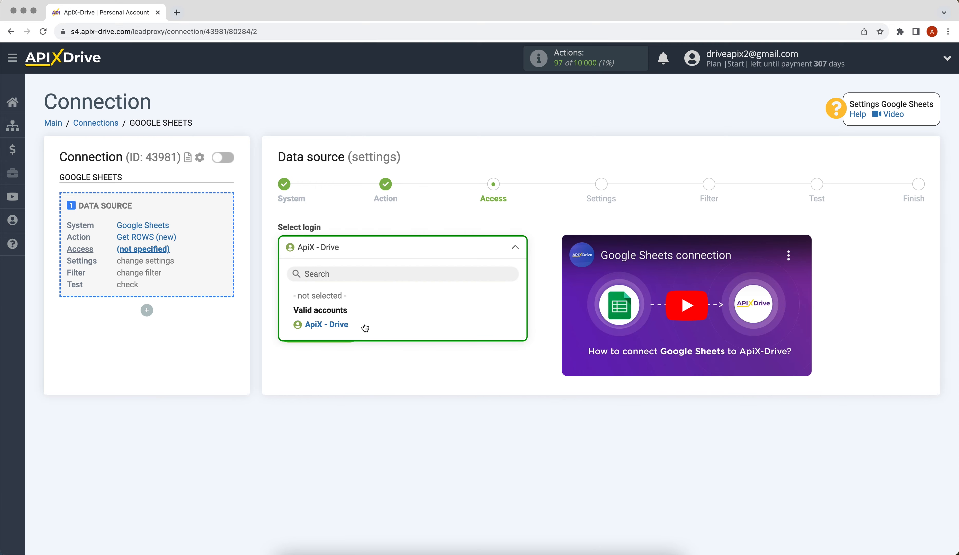
pyautogui.click(365, 326)
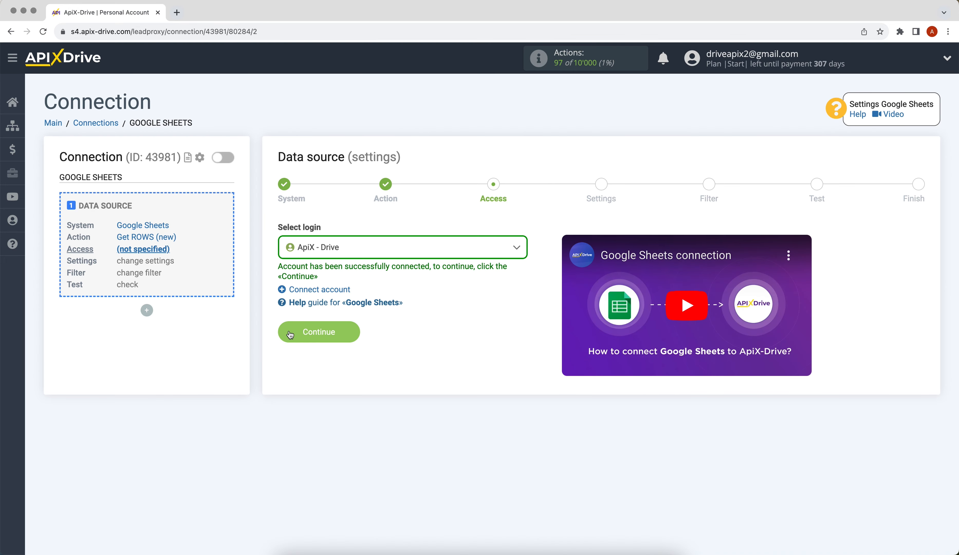
pyautogui.click(289, 334)
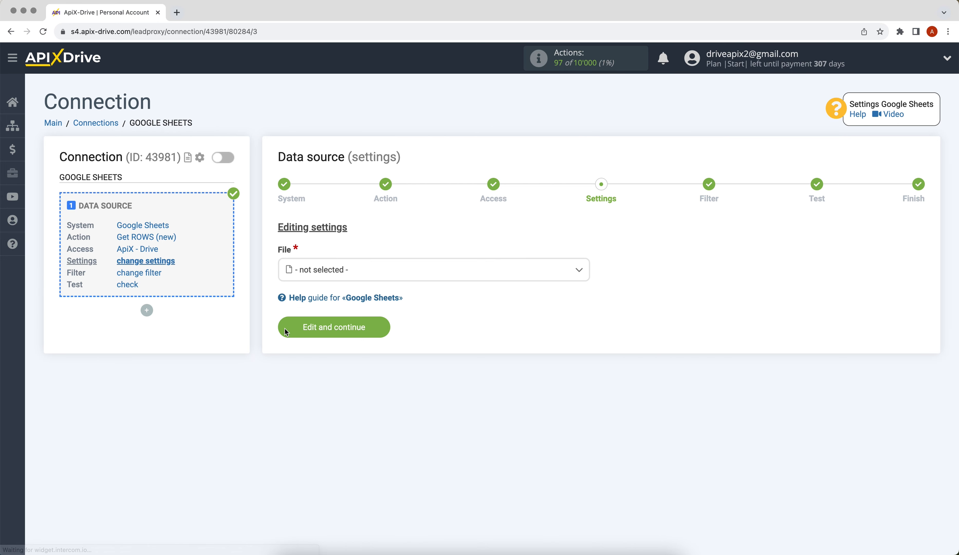
# Step: Read file ApiX-Drive, sheet 1, starting at row 2, and save the source settings
pyautogui.click(325, 271)
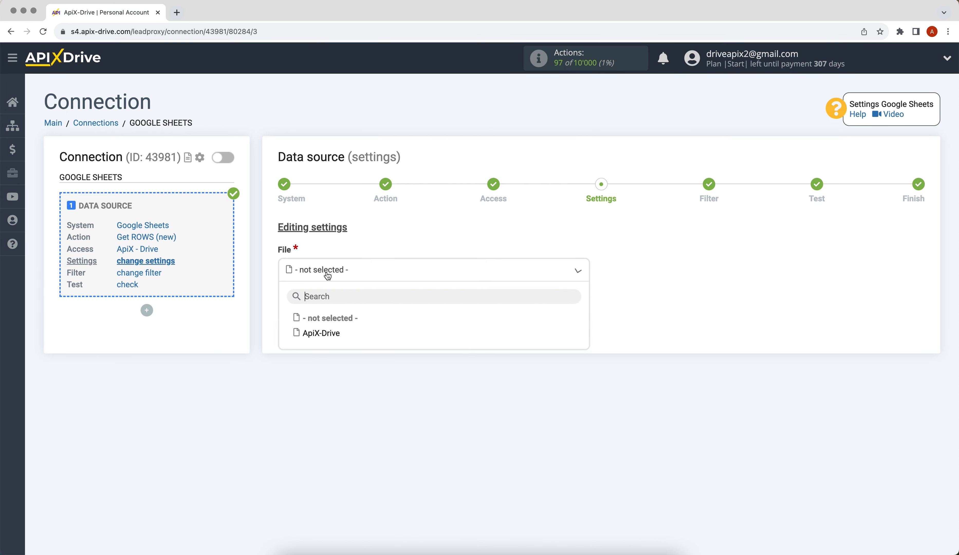
pyautogui.click(317, 334)
pyautogui.click(290, 324)
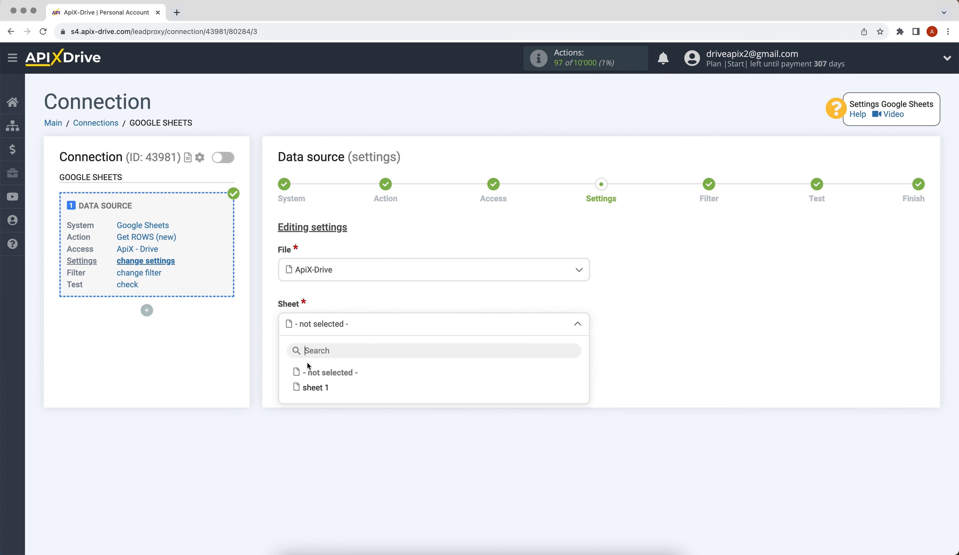
pyautogui.click(308, 385)
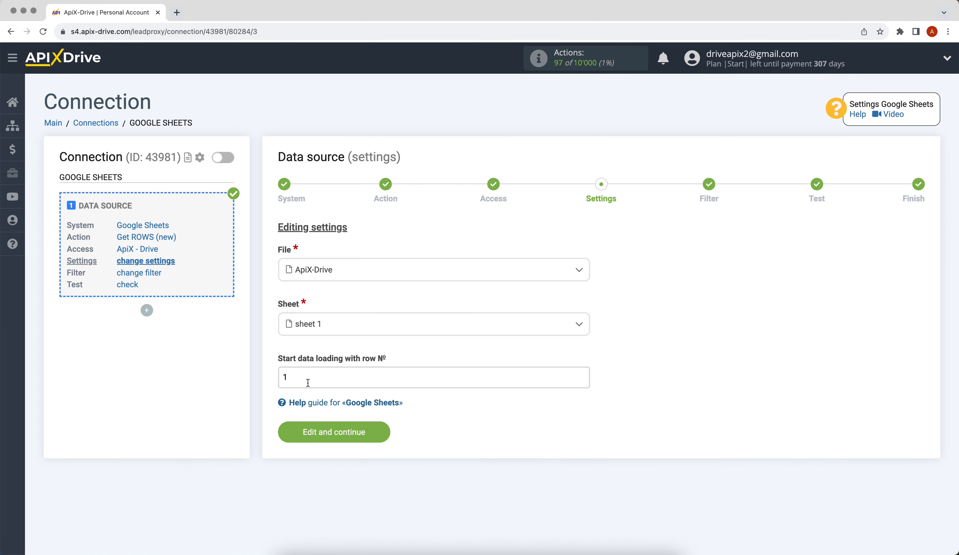
pyautogui.click(294, 373)
pyautogui.press('BackSpace')
pyautogui.write('2')
pyautogui.click(294, 431)
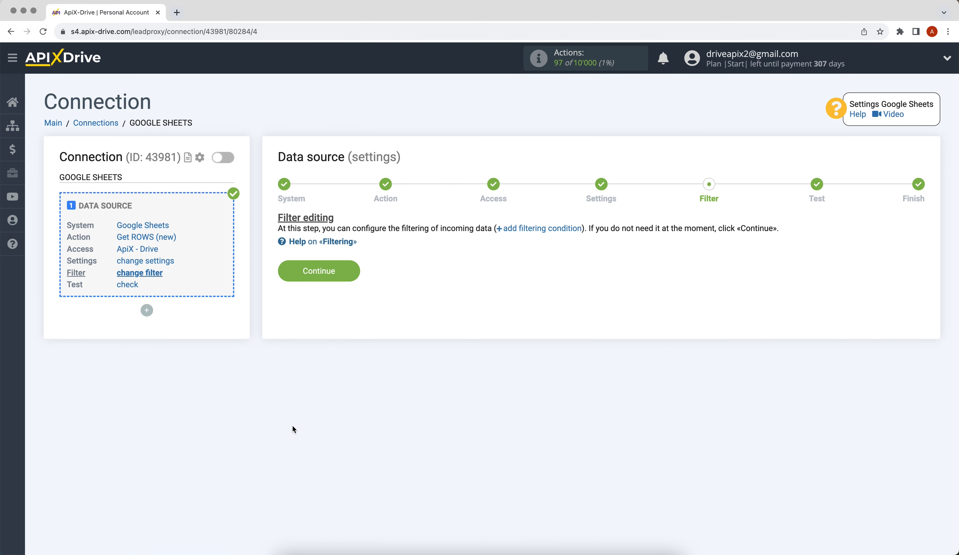
# Step: Skip filtering, accept the sample row test data, and start configuring the data destination
pyautogui.click(282, 271)
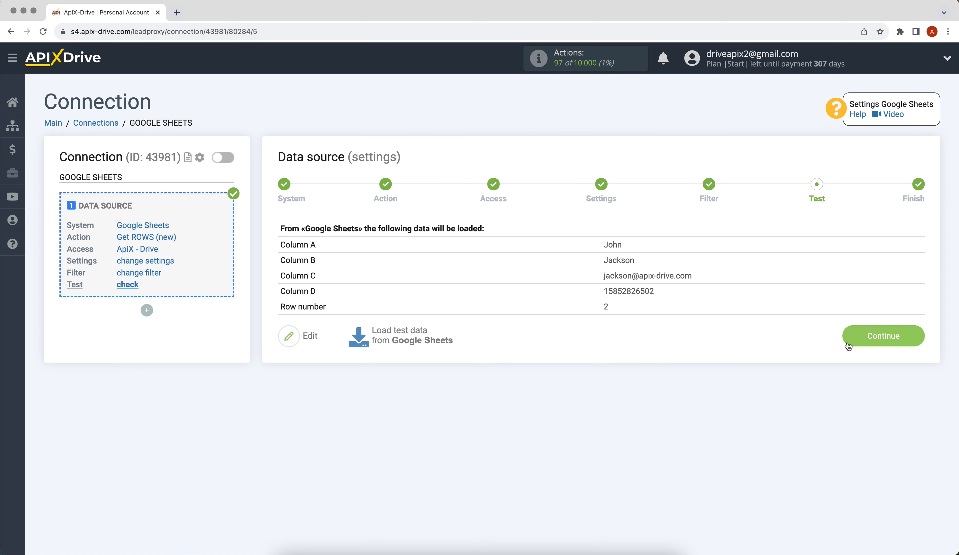
pyautogui.click(850, 343)
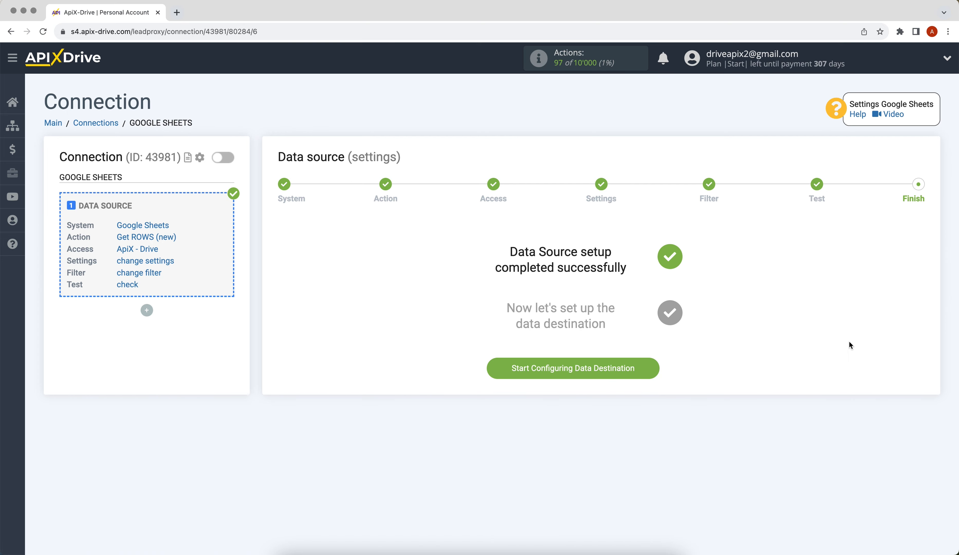
pyautogui.click(496, 367)
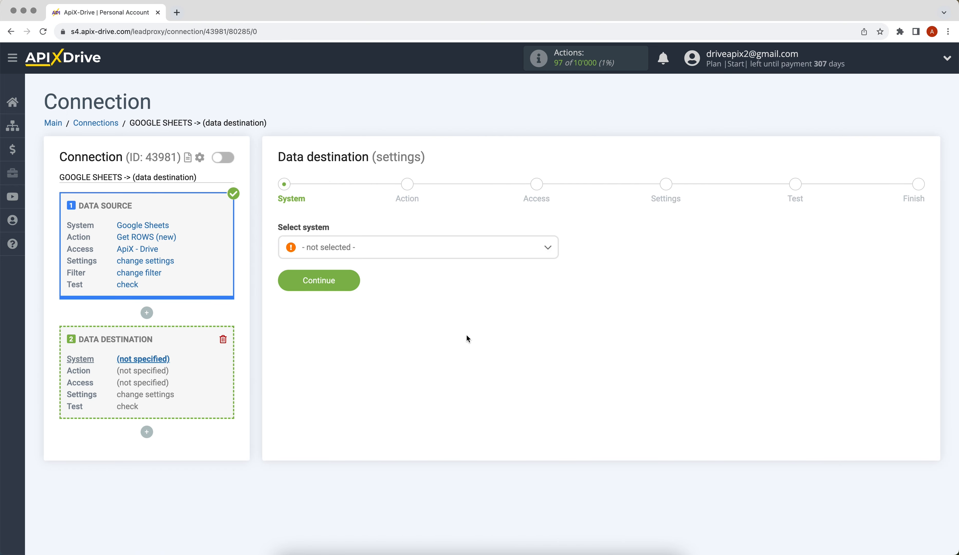
# Step: Choose Elastic Email as the destination system
pyautogui.click(396, 250)
pyautogui.moveTo(555, 263); pyautogui.dragTo(554, 295)
pyautogui.click(344, 338)
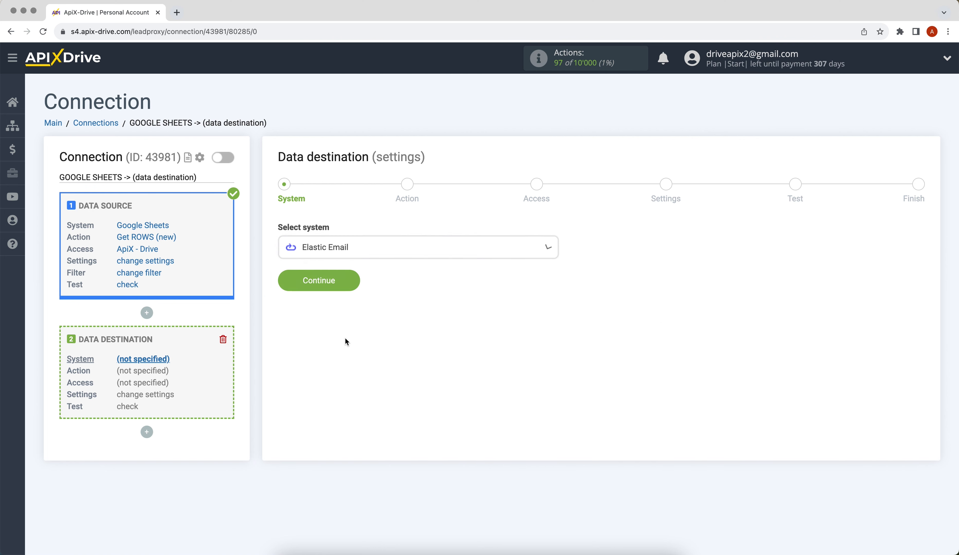
pyautogui.click(286, 285)
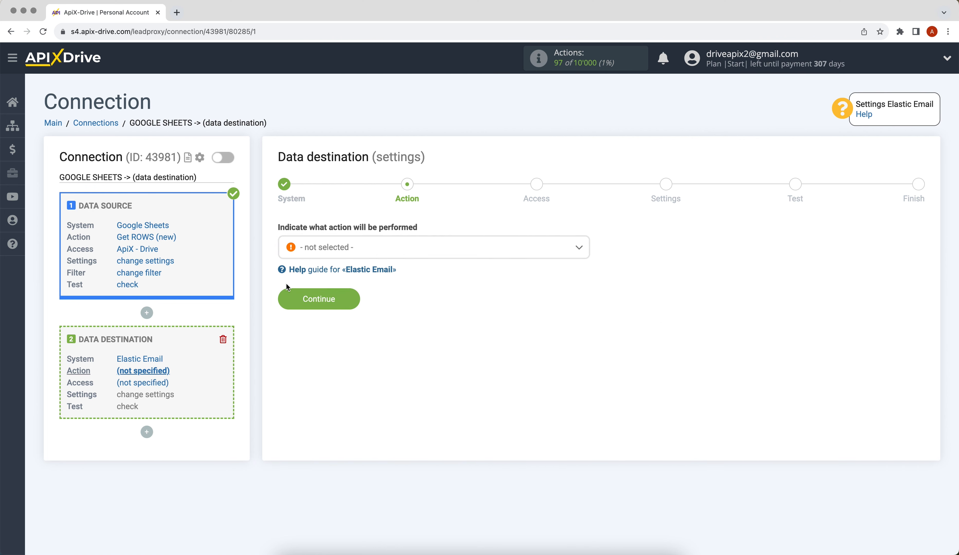
# Step: Set the destination action to Create CONTACT and bring up the Elastic Email account connection
pyautogui.click(311, 250)
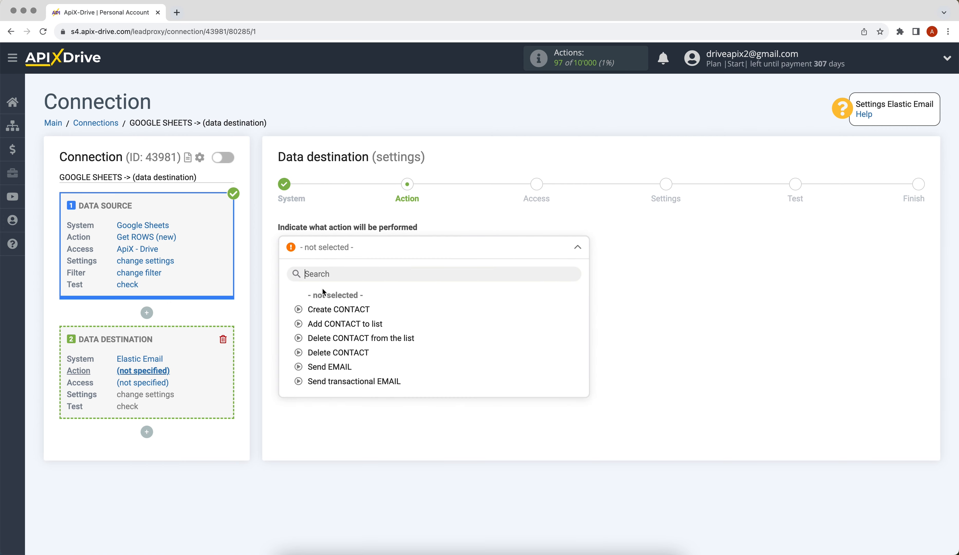
pyautogui.click(319, 309)
pyautogui.click(289, 295)
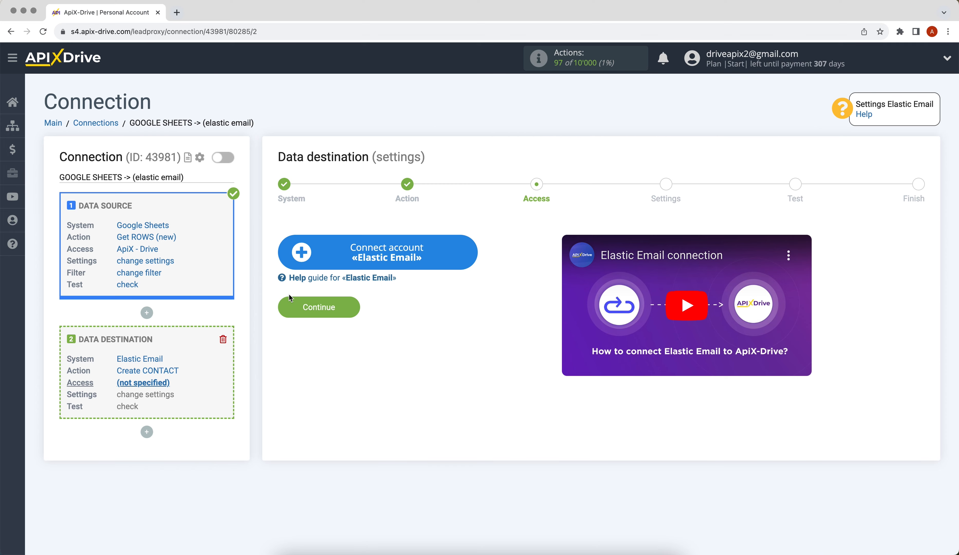
pyautogui.click(303, 252)
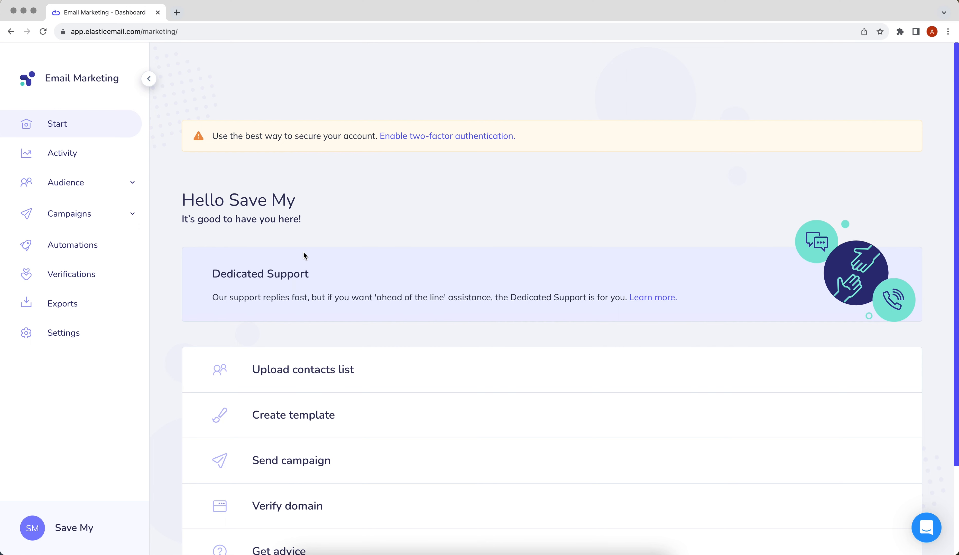
# Step: Go to Elastic Email Settings and open the Manage API keys page
pyautogui.click(91, 333)
pyautogui.click(198, 301)
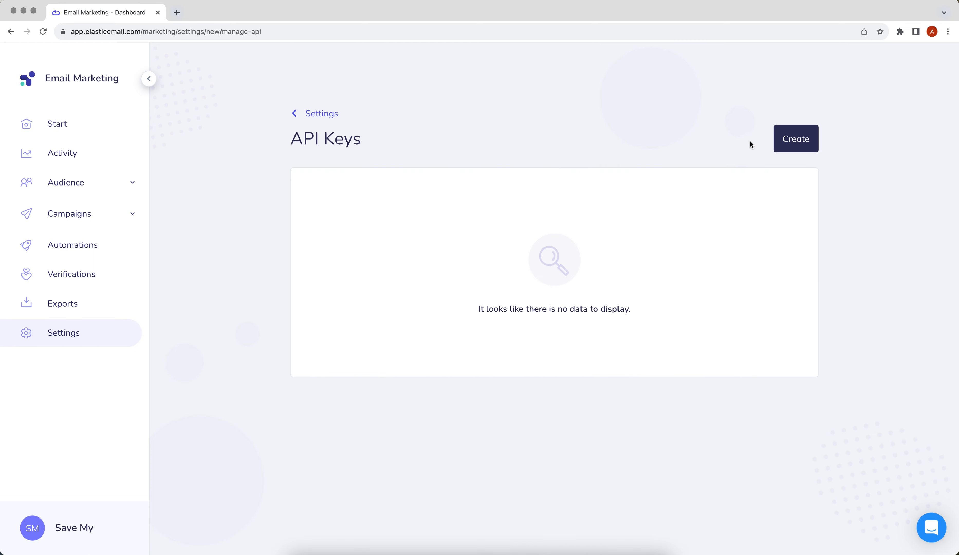
# Step: Create an Elastic Email API key named 'ApiX-Drive' with Full access permissions
pyautogui.click(780, 141)
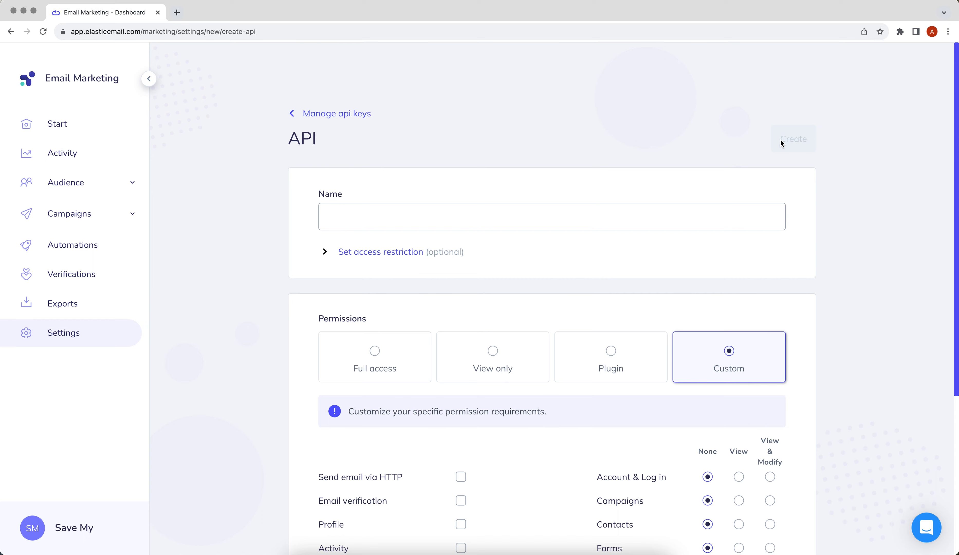
pyautogui.click(465, 217)
pyautogui.write('ApiX-Drive')
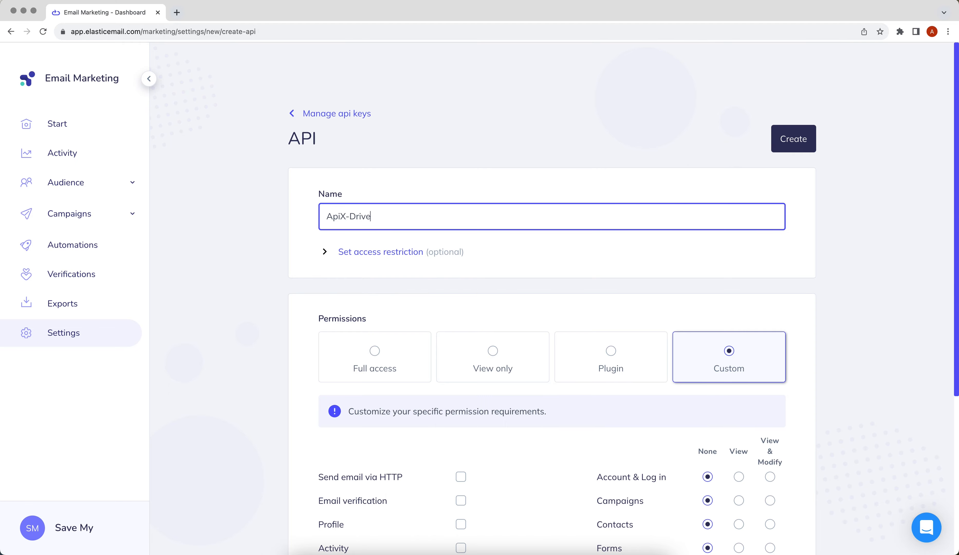
pyautogui.scroll(-3, 369, 238)
pyautogui.click(368, 237)
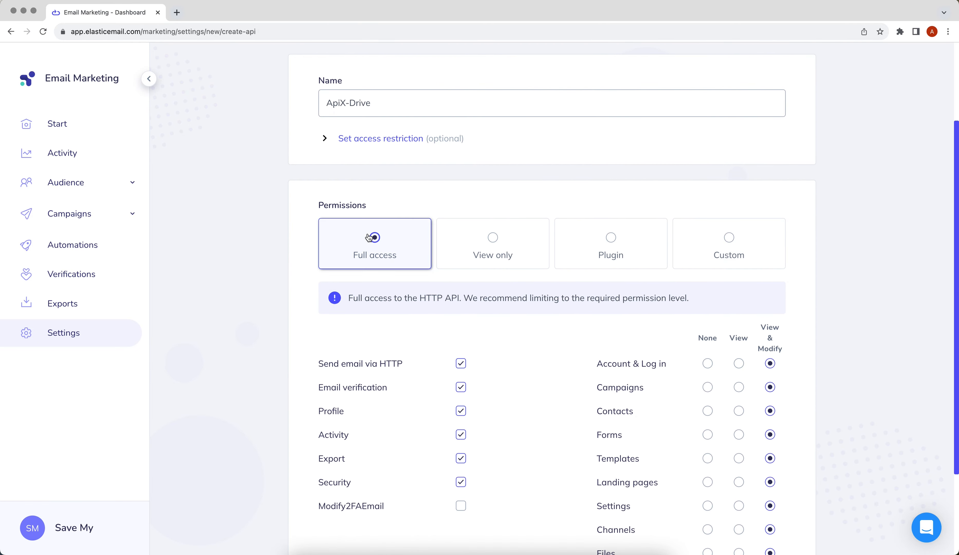
pyautogui.scroll(3, 368, 241)
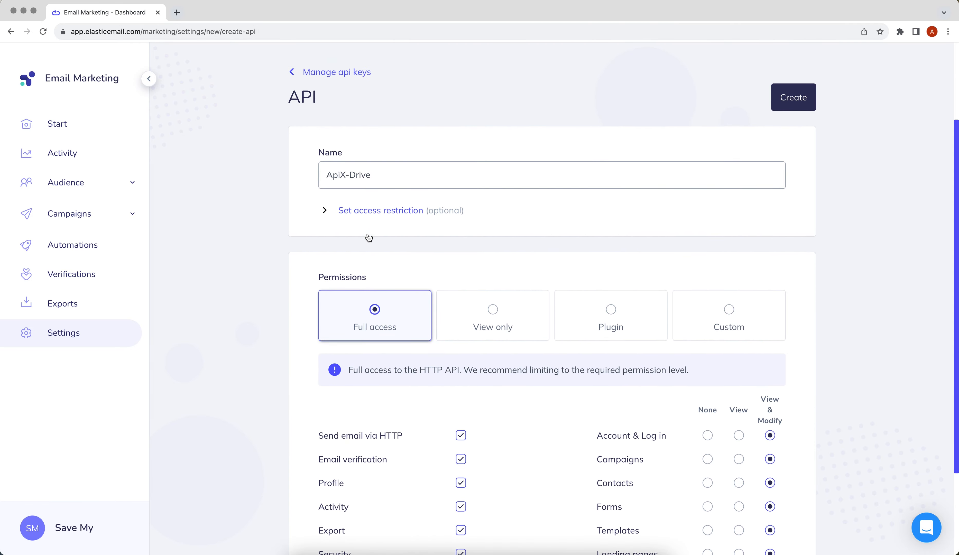
pyautogui.click(788, 109)
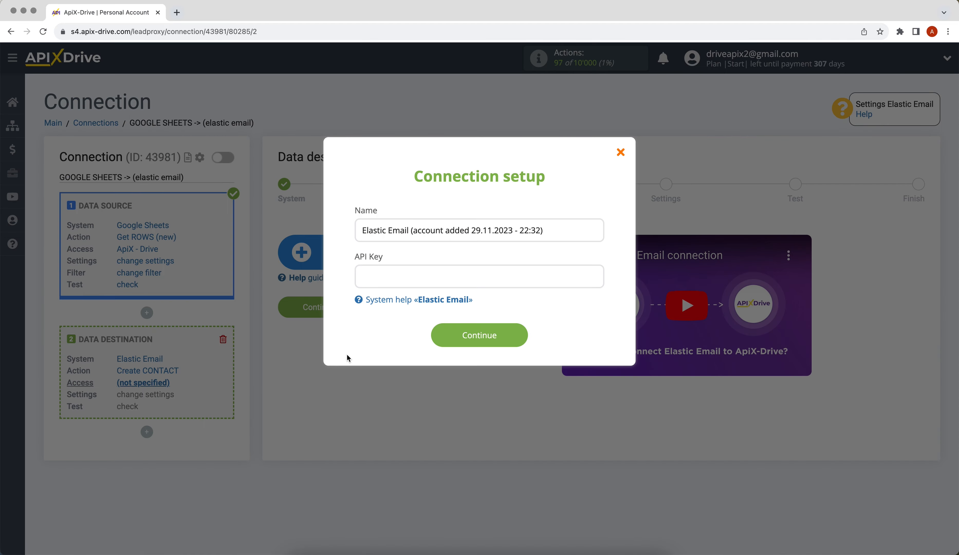
# Step: Paste the copied API key into the API Key field and save the Elastic Email account
pyautogui.rightClick(423, 269)
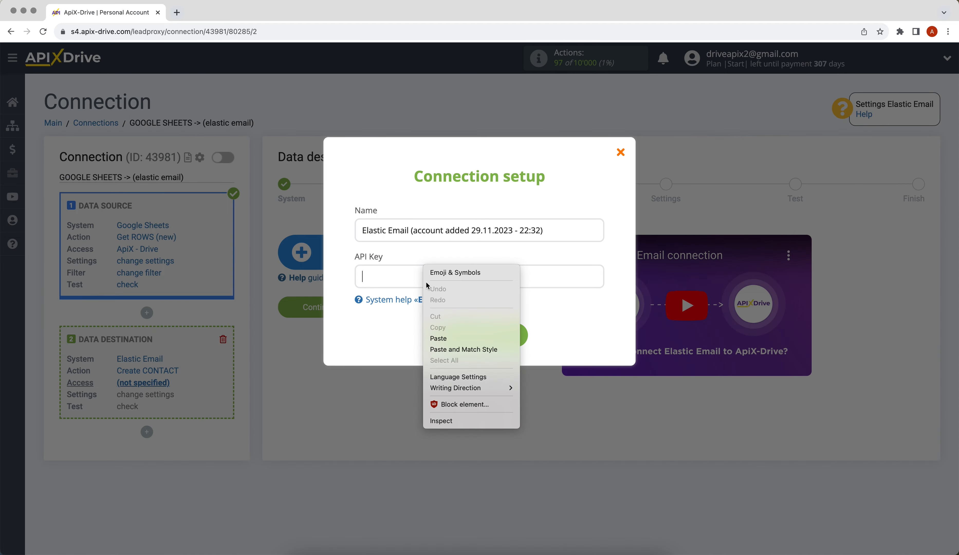
pyautogui.click(440, 338)
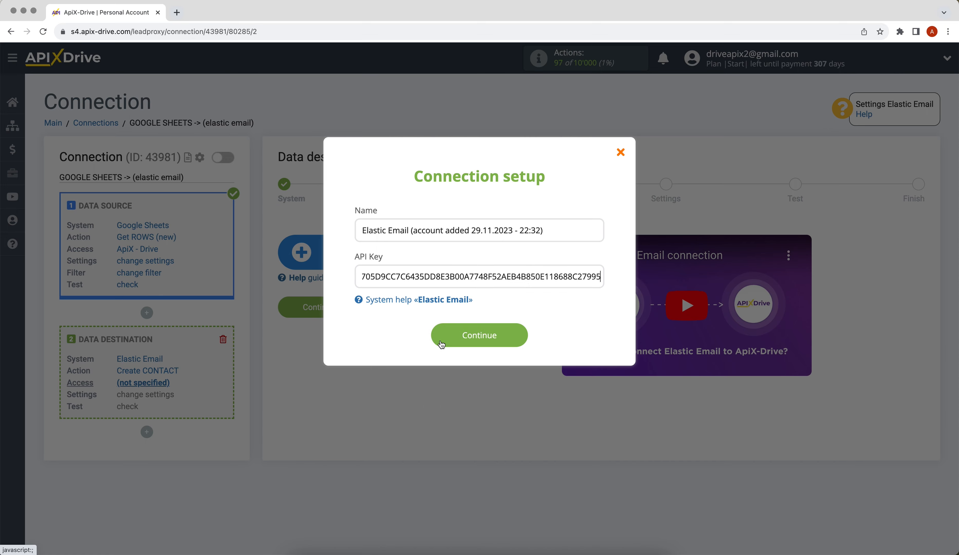
pyautogui.click(441, 345)
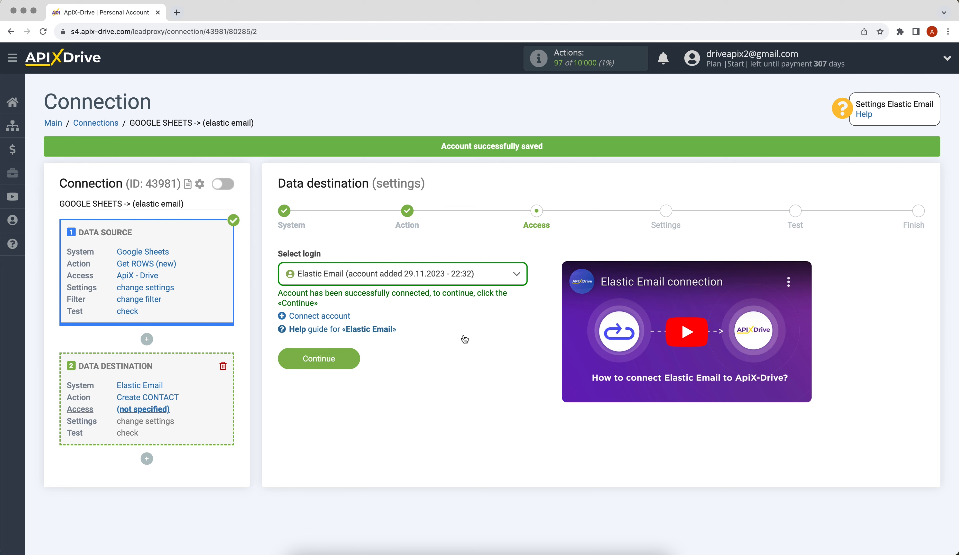
# Step: Select the Elastic Email login and continue to the destination field settings
pyautogui.click(382, 279)
pyautogui.click(398, 348)
pyautogui.click(294, 362)
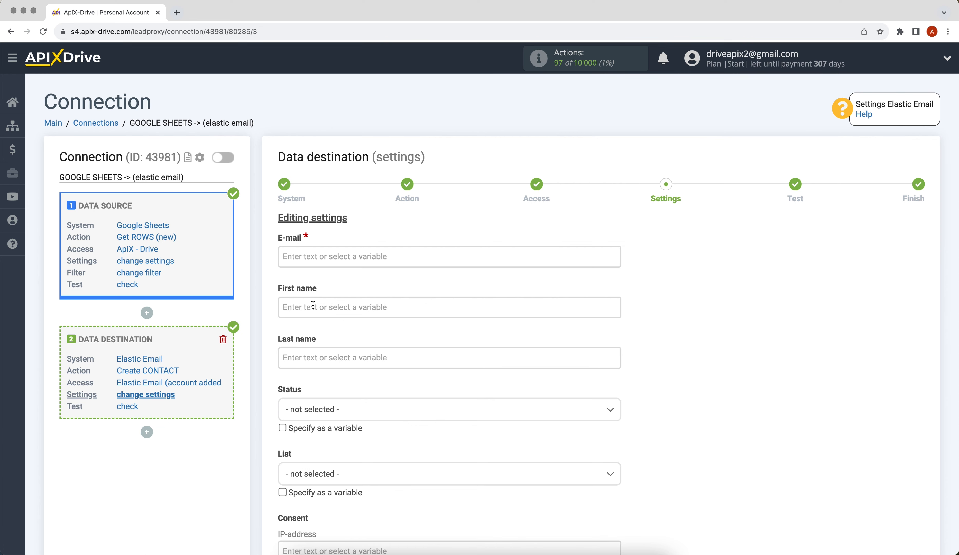
# Step: Map E-mail to Column C, First name to Column A, and Last name to Column B
pyautogui.click(338, 256)
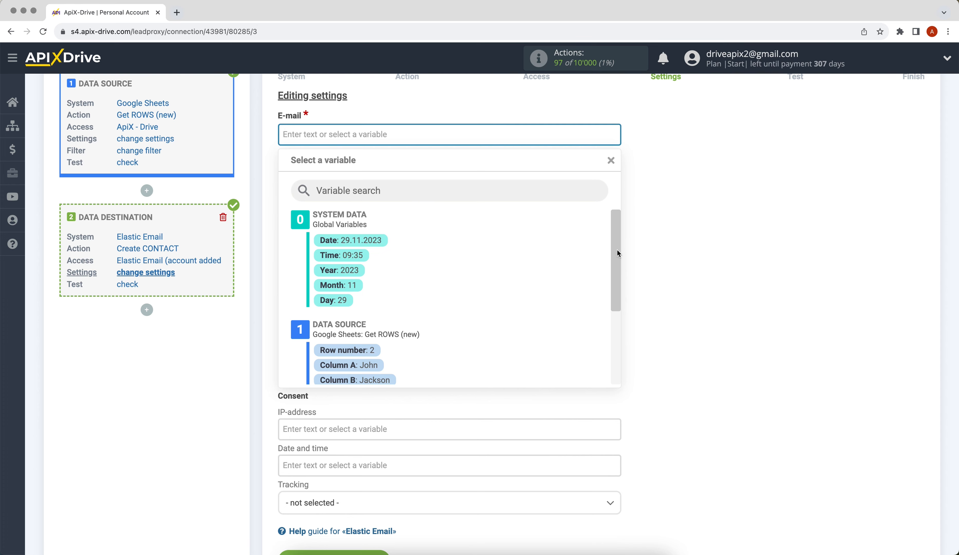
pyautogui.moveTo(619, 251); pyautogui.dragTo(618, 302)
pyautogui.click(446, 303)
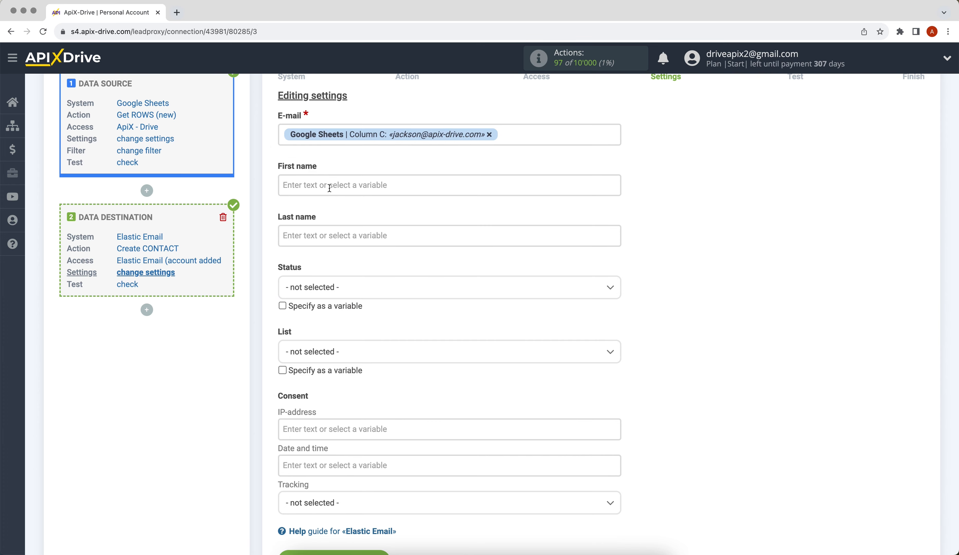
pyautogui.click(360, 185)
pyautogui.moveTo(615, 274); pyautogui.dragTo(614, 314)
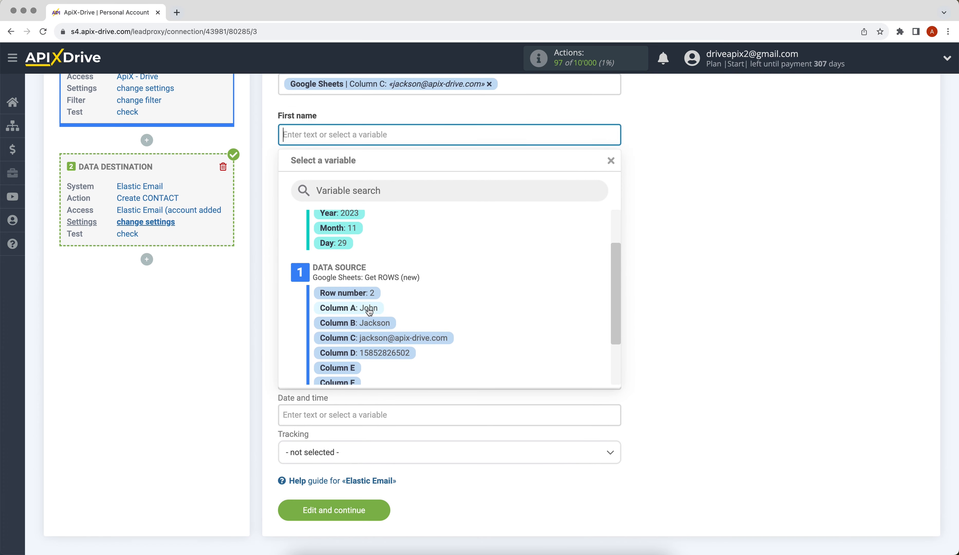
pyautogui.click(348, 307)
pyautogui.click(320, 231)
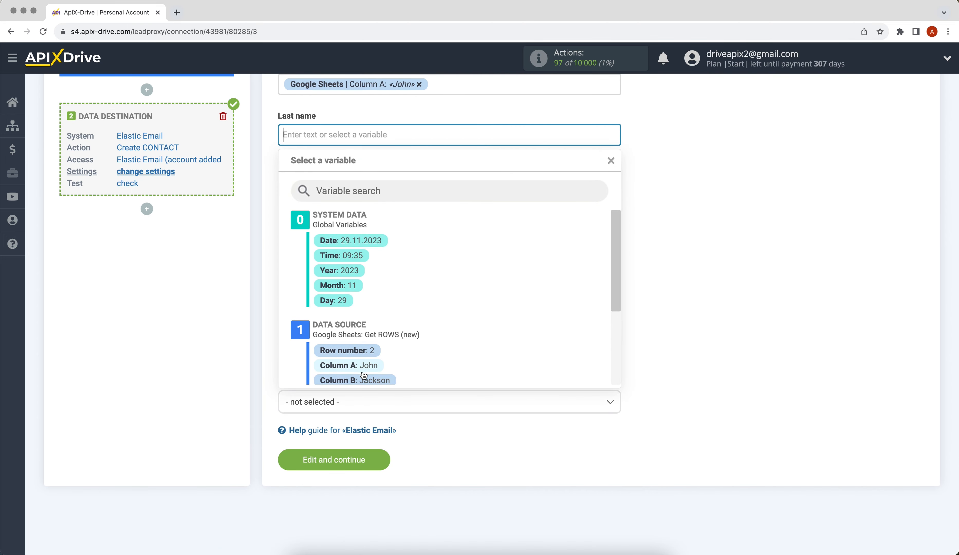
pyautogui.click(362, 380)
# Step: Set Status to Transactional and consent Tracking to Unknown, then save the mapping
pyautogui.click(321, 189)
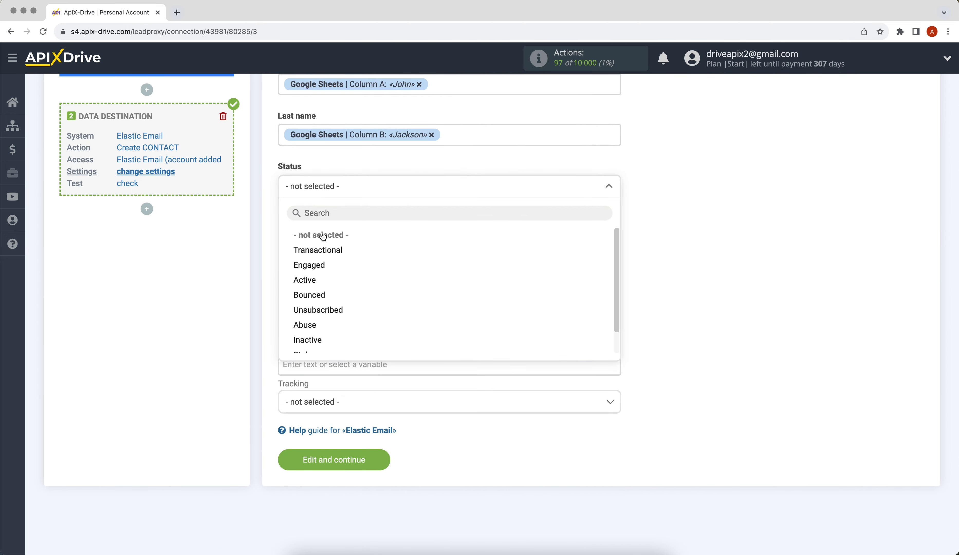
pyautogui.click(324, 250)
pyautogui.click(327, 403)
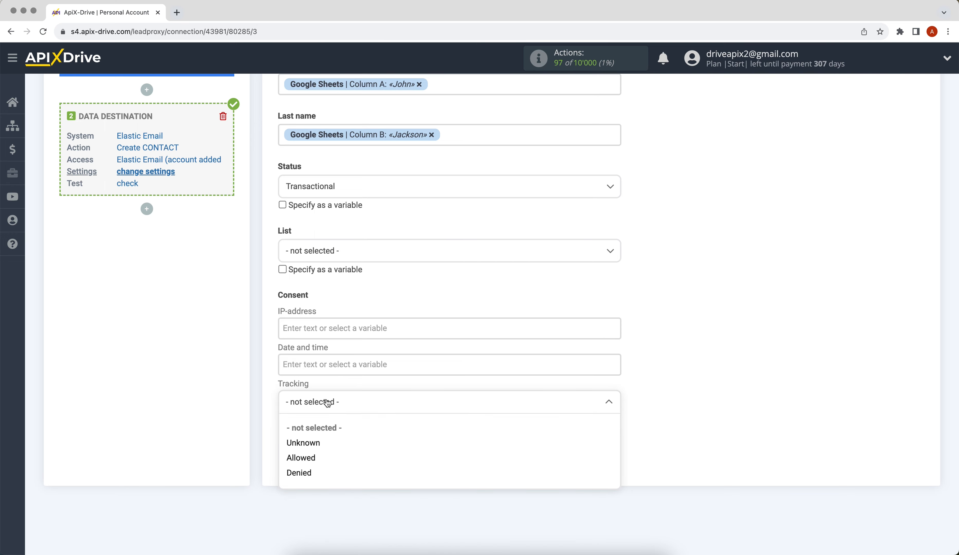
pyautogui.click(321, 442)
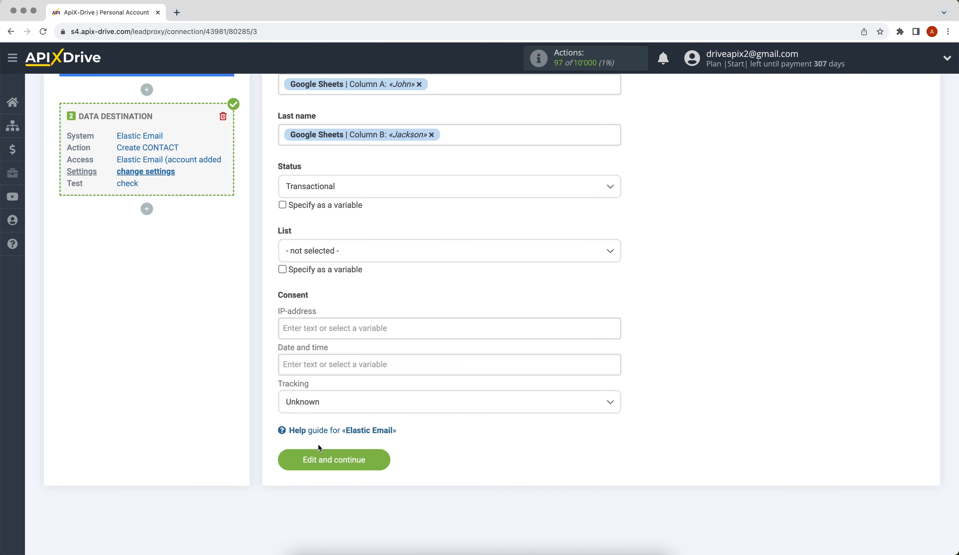
pyautogui.click(313, 455)
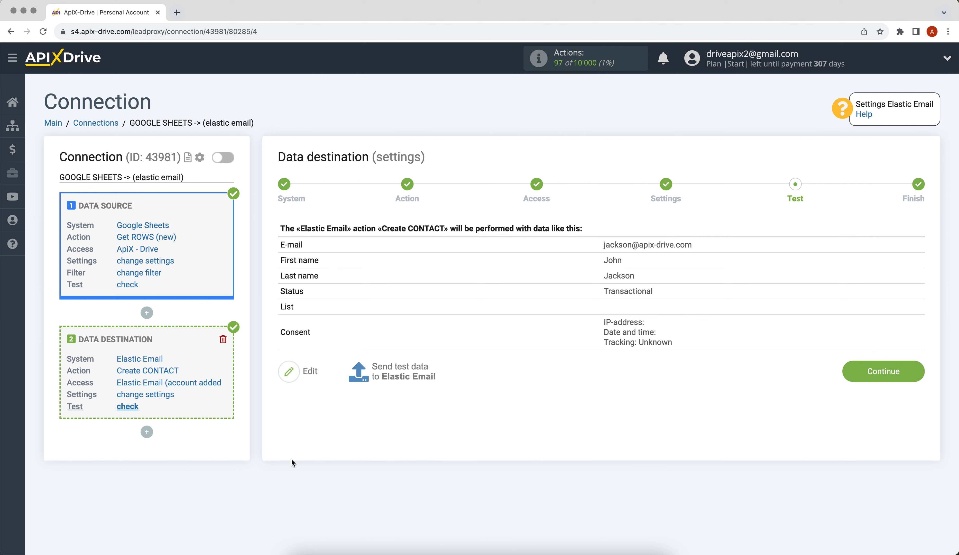
# Step: Send the sample row to Elastic Email as test data for Create CONTACT
pyautogui.click(372, 375)
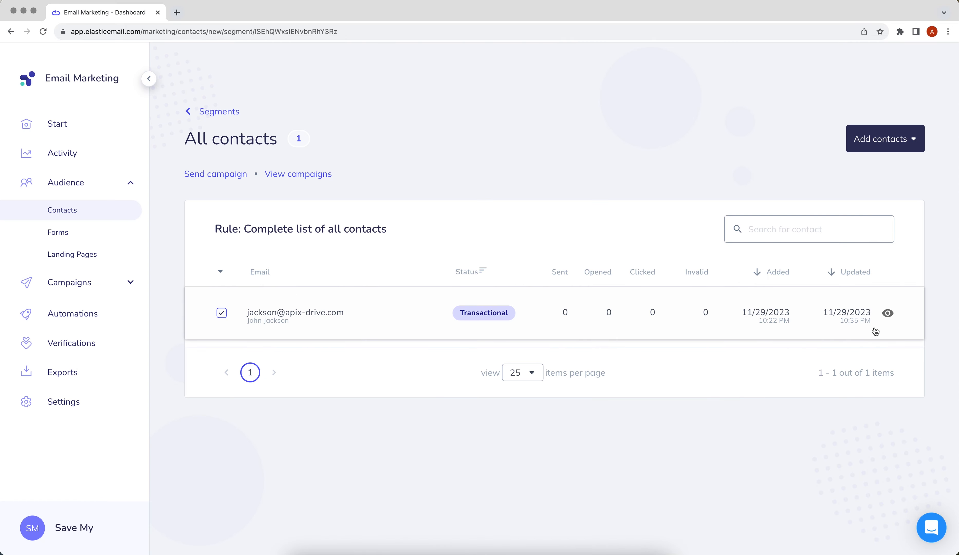
# Step: Verify the new Transactional test contact's details in Elastic Email, then finish the ApiX-Drive destination setup
pyautogui.click(890, 312)
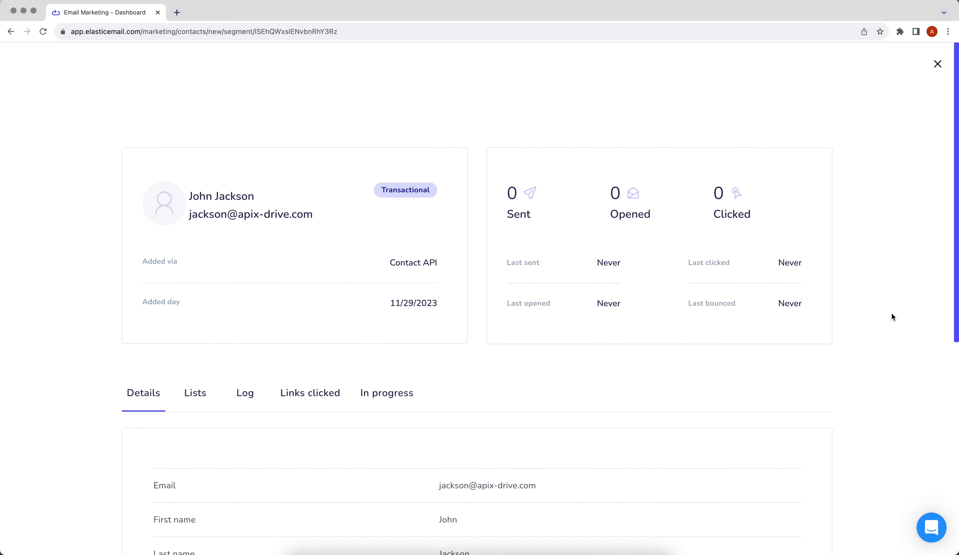
pyautogui.scroll(-5, 890, 312)
pyautogui.scroll(-1, 890, 312)
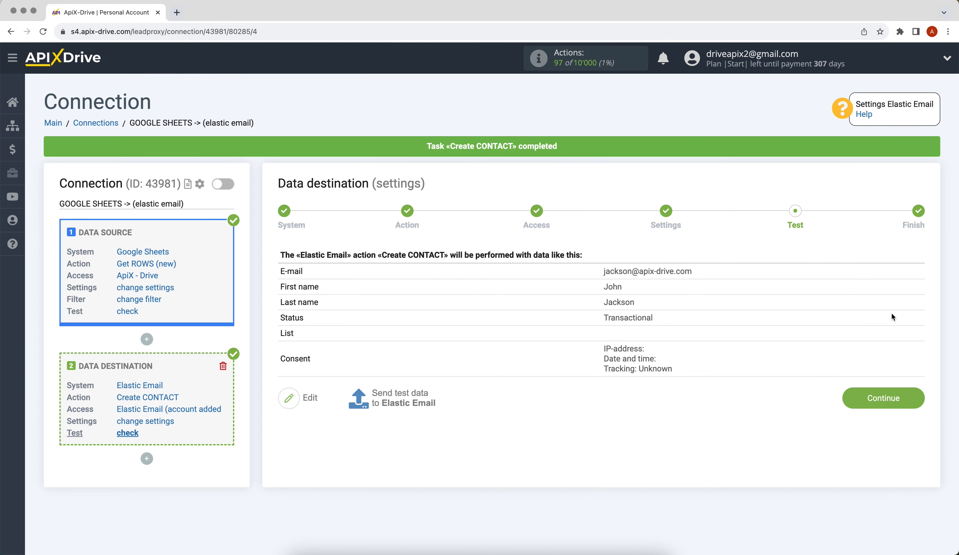
pyautogui.click(870, 397)
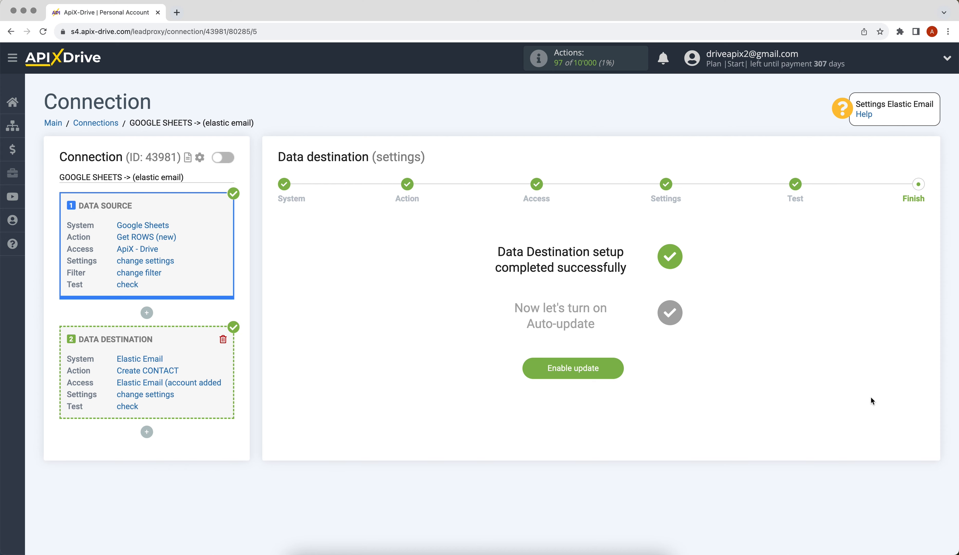
# Step: Enable auto-update on the Google Sheets to Elastic Email connection with a 5-minute update interval
pyautogui.click(540, 367)
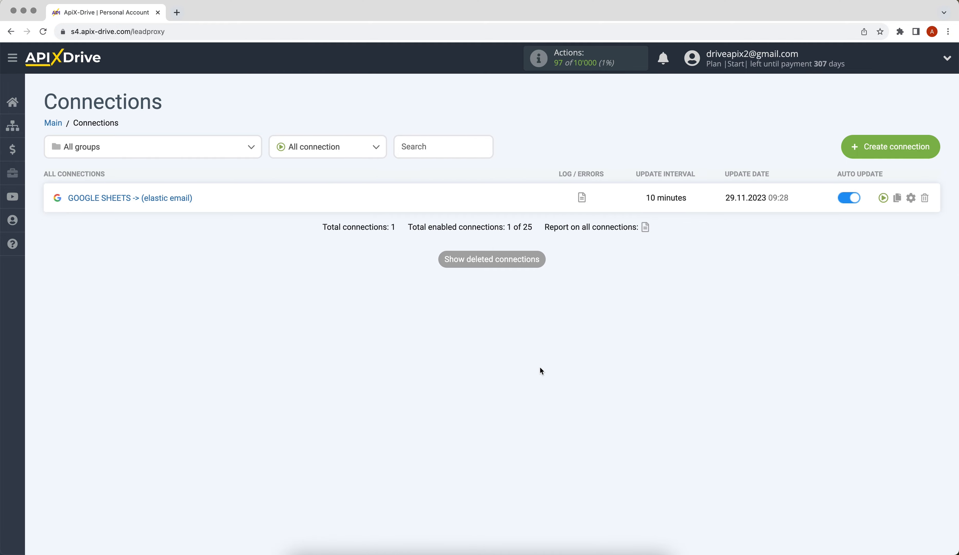
pyautogui.click(911, 197)
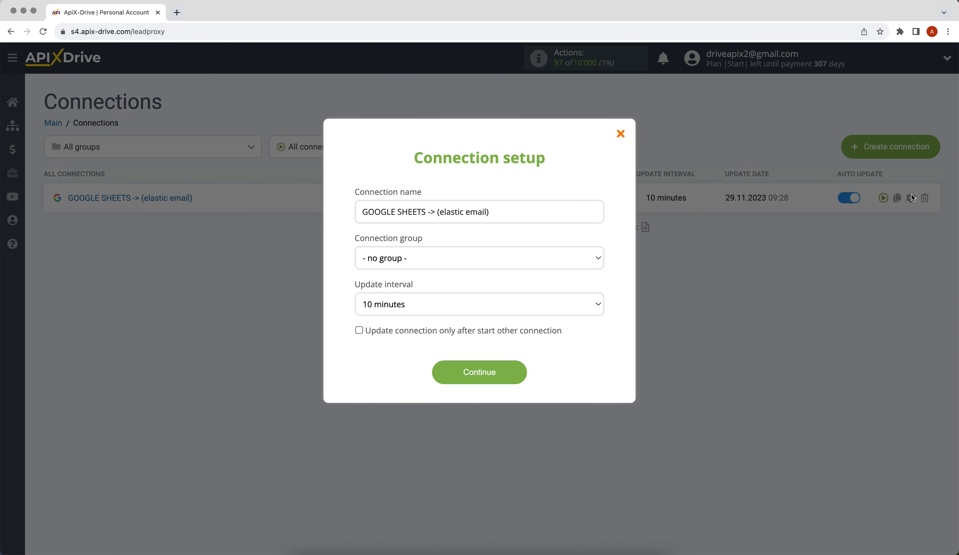
pyautogui.click(594, 304)
pyautogui.click(594, 295)
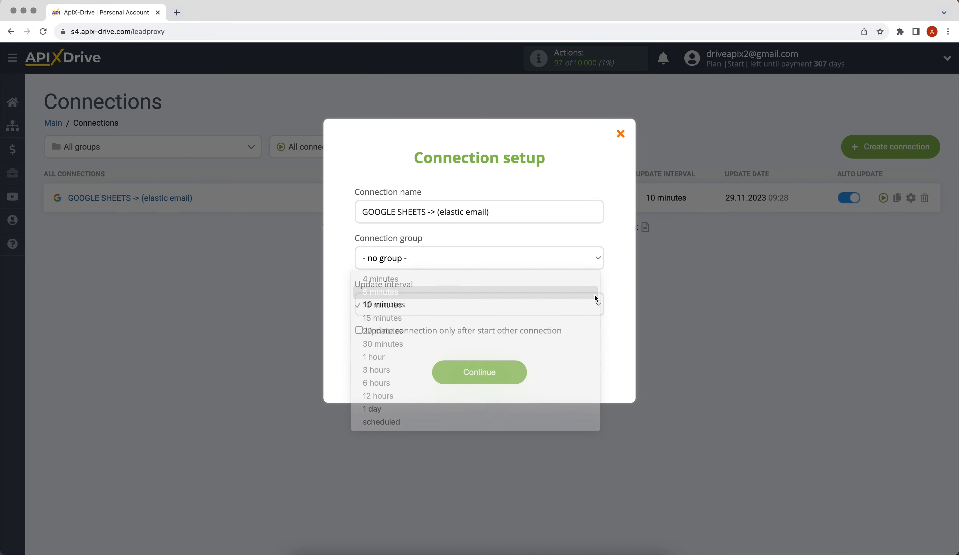
pyautogui.click(483, 372)
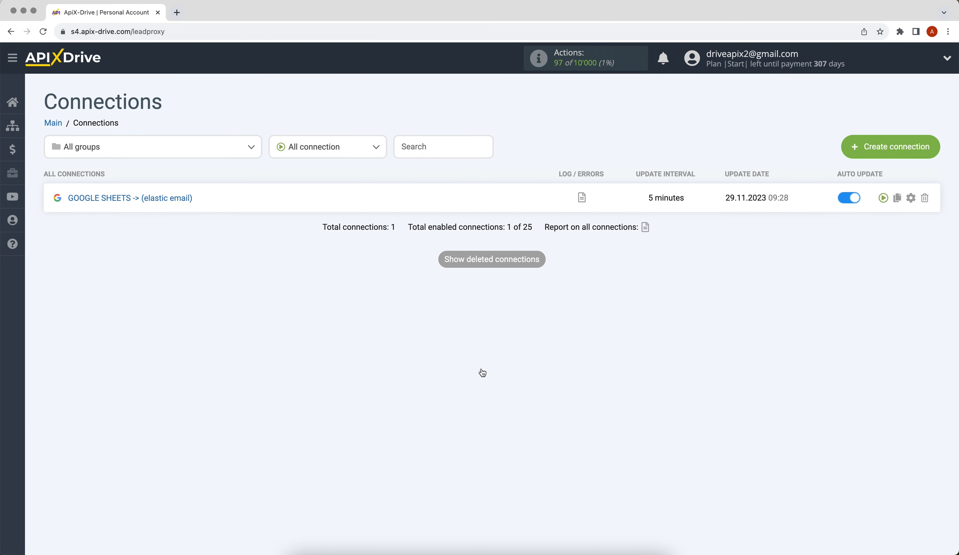